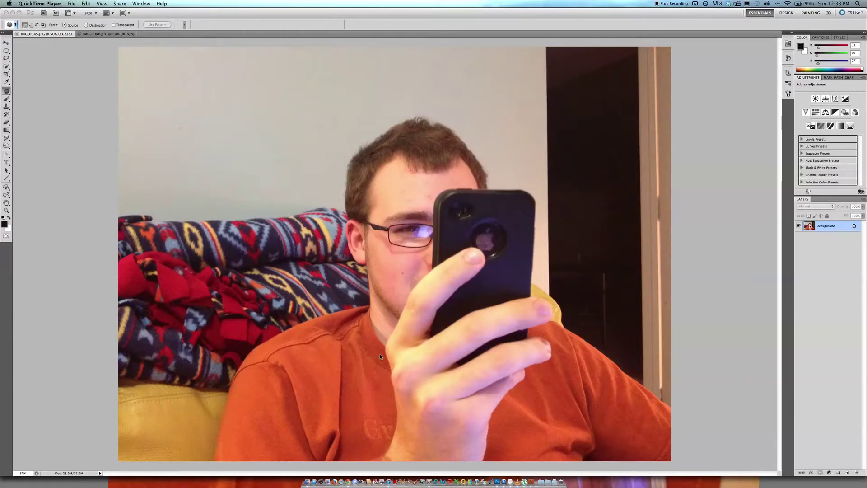
Step: Draw an elliptical selection around the face and phone, then clear it
click(498, 243)
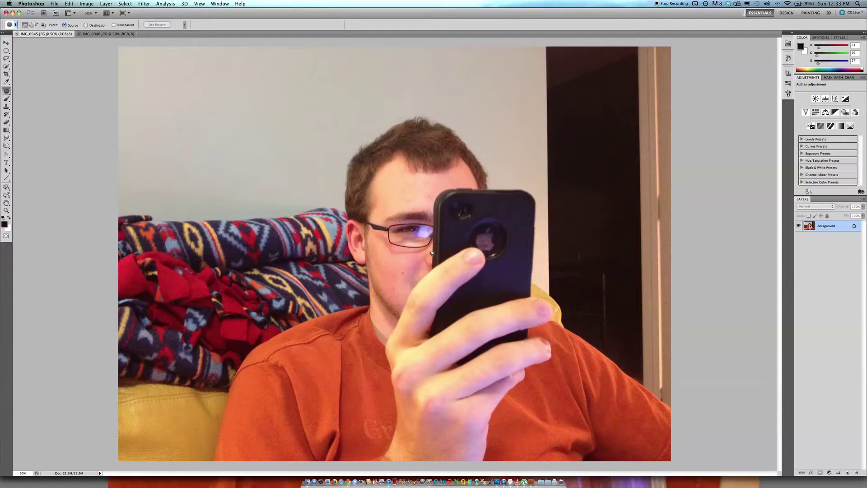
click(6, 50)
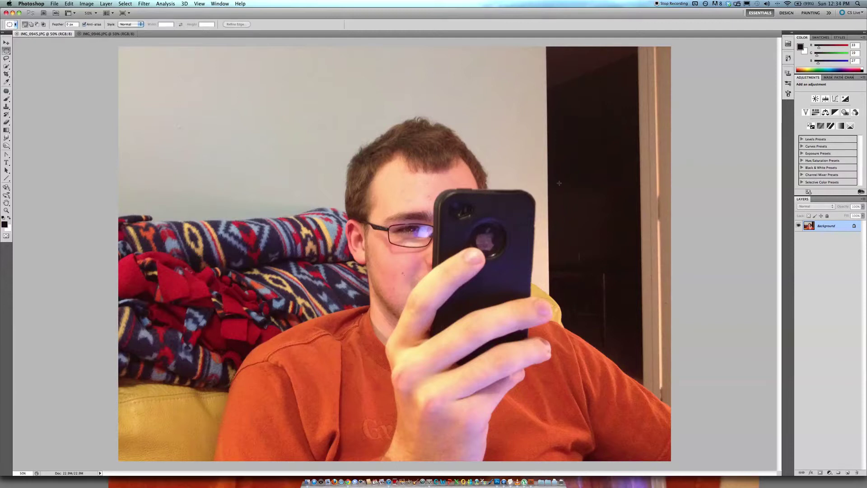
drag(378, 420, 381, 402)
click(524, 219)
Step: Quick-select the phone and hand and fill them with Content-Aware fill
click(6, 66)
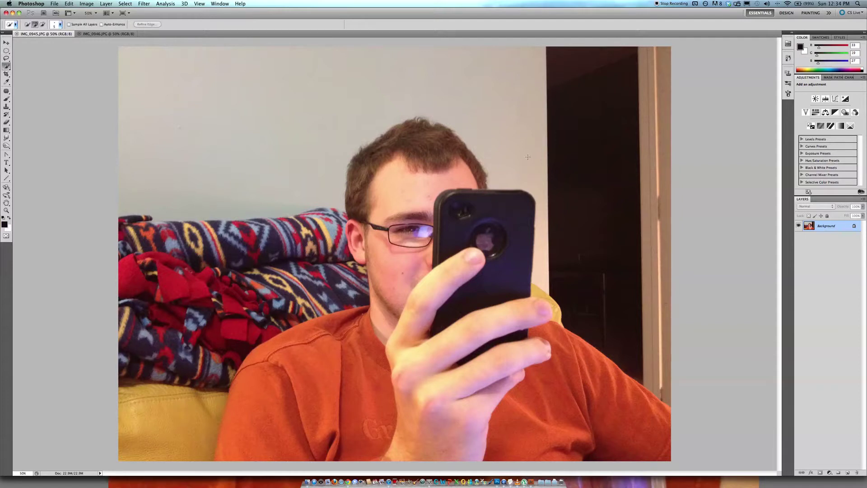
mouse_move(518, 193)
mouse_down()
mouse_move(483, 244)
mouse_move(456, 316)
mouse_move(542, 312)
mouse_move(443, 420)
mouse_move(415, 325)
mouse_move(473, 252)
mouse_up()
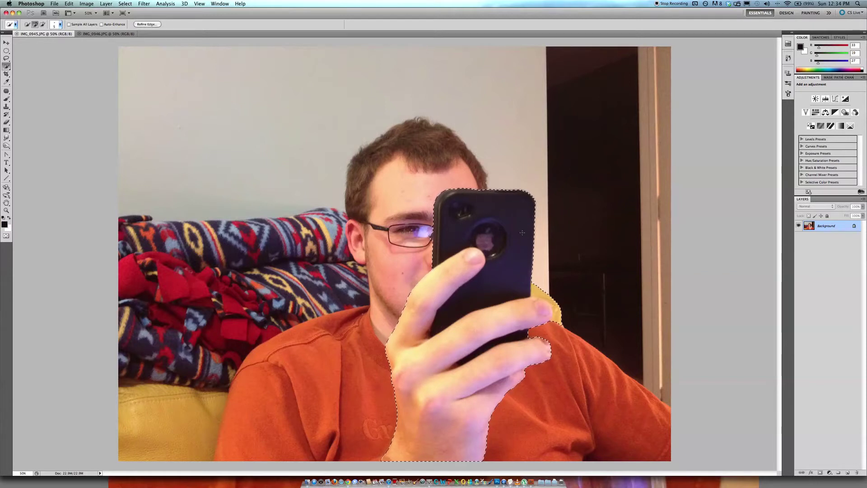
key(BackSpace)
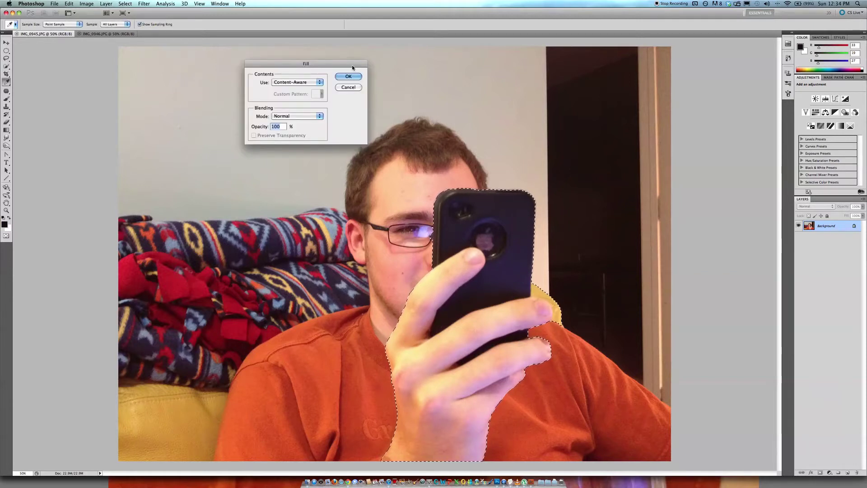
click(349, 77)
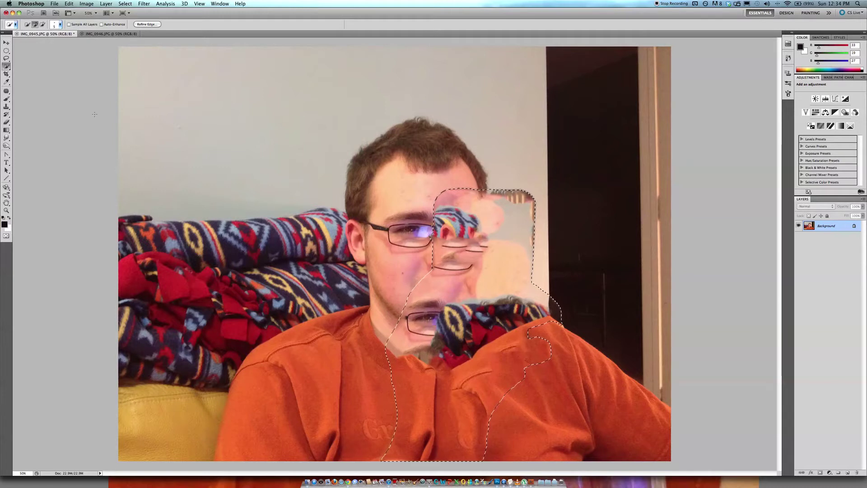
Step: Paint black brush strokes sketching a face line, shoulder stroke and eye mark over the patch
click(6, 99)
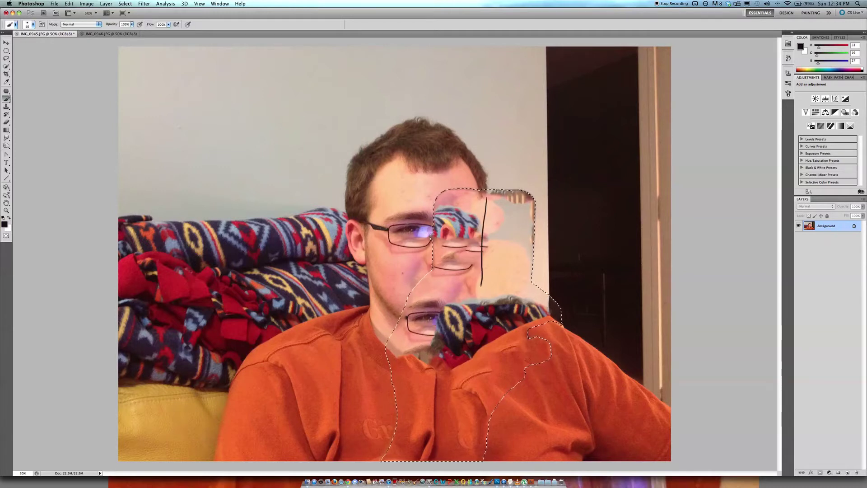
drag(481, 285, 457, 318)
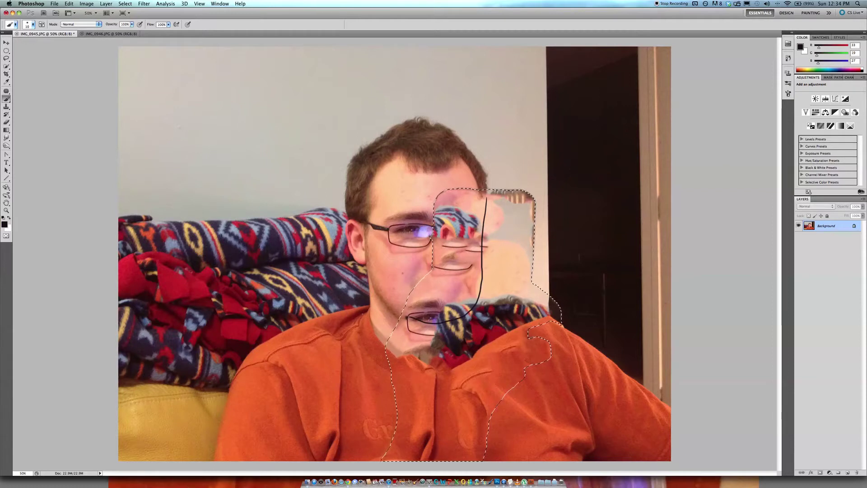
drag(527, 325, 562, 324)
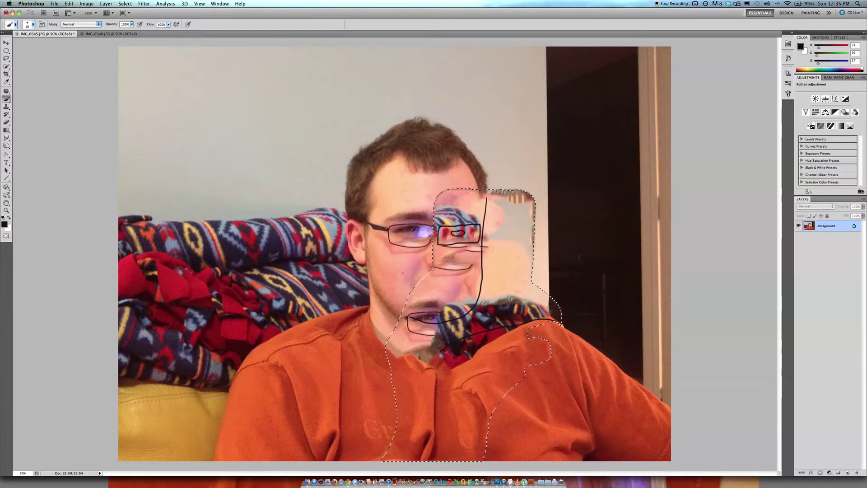
drag(444, 247, 448, 257)
click(54, 3)
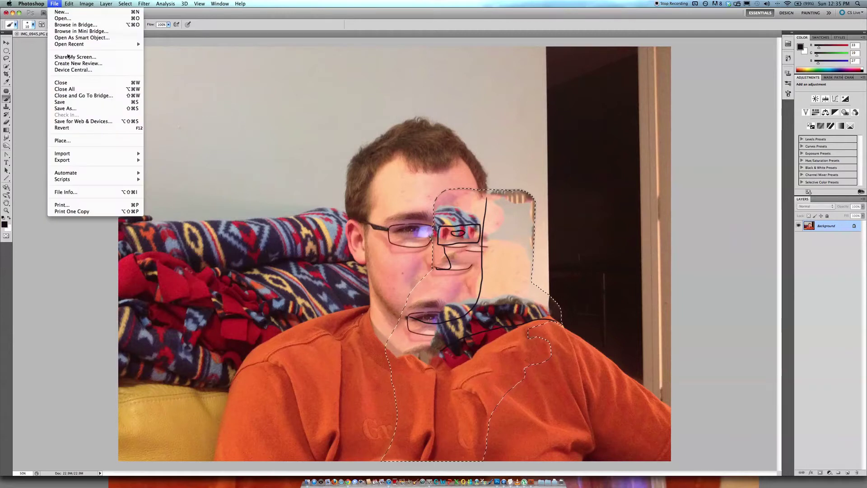
Step: Revert IMG_0945 to its saved original and switch to IMG_0946.JPG
click(88, 128)
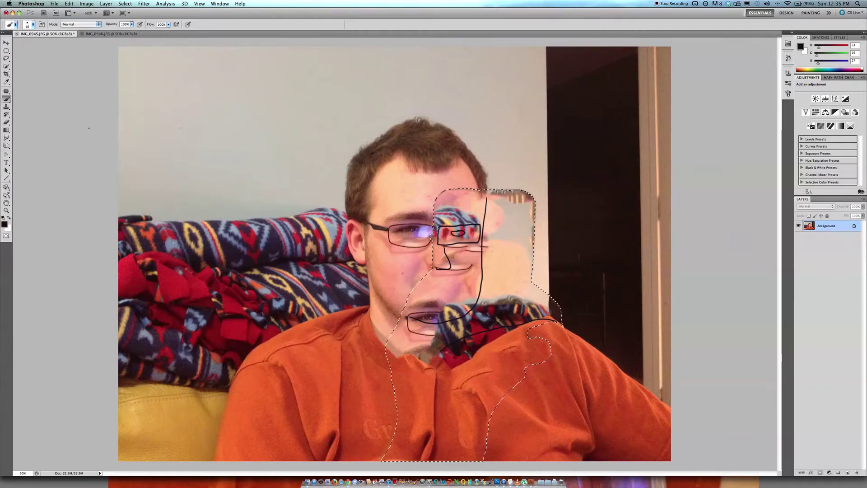
click(106, 34)
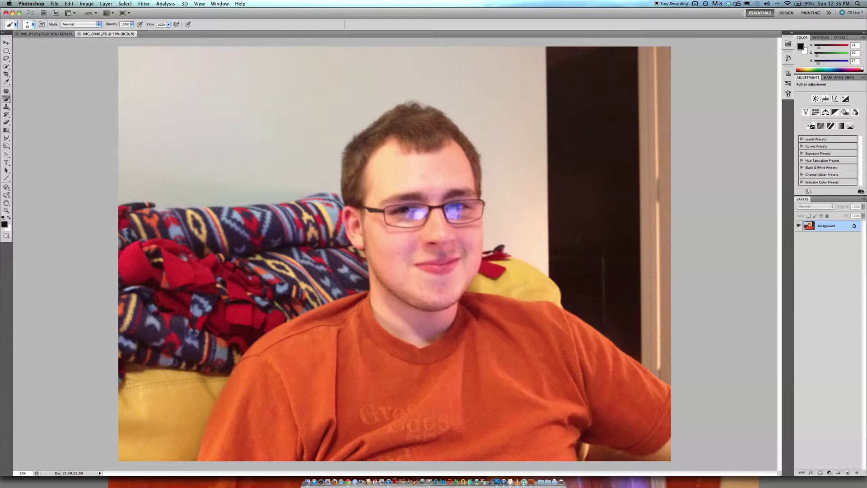
click(43, 33)
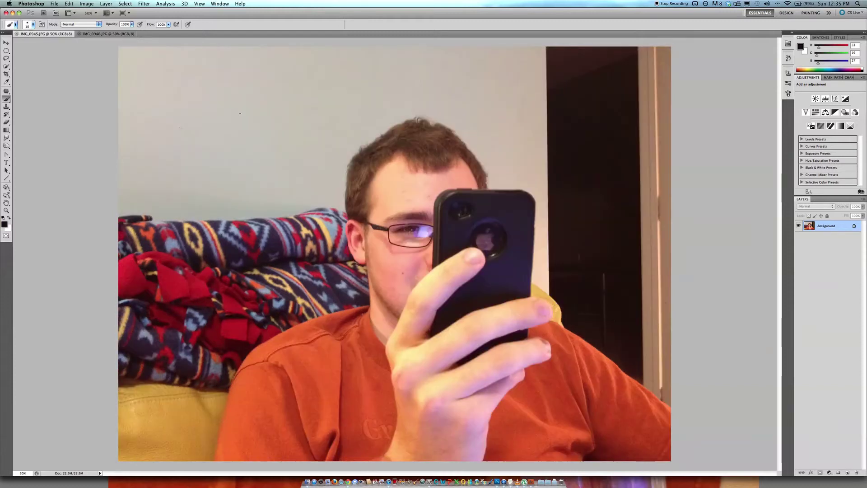
click(83, 35)
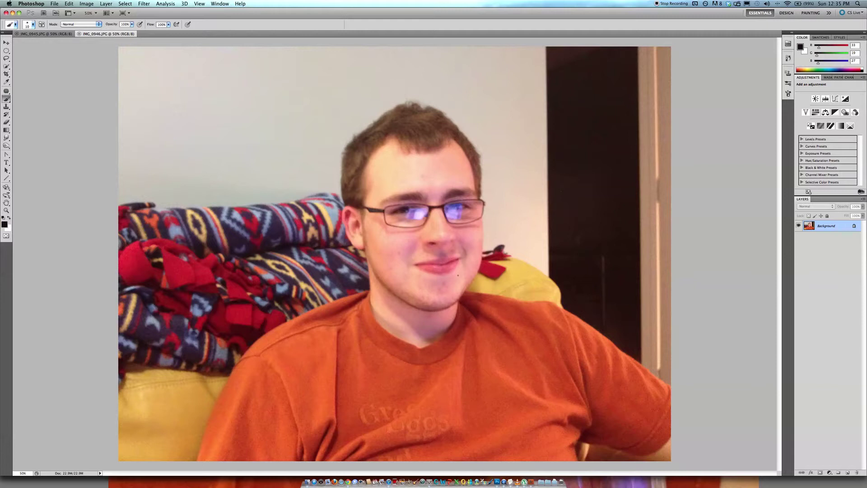
Step: Quick-select the hair, face and chin in IMG_0946, then go back to IMG_0945.JPG
click(6, 67)
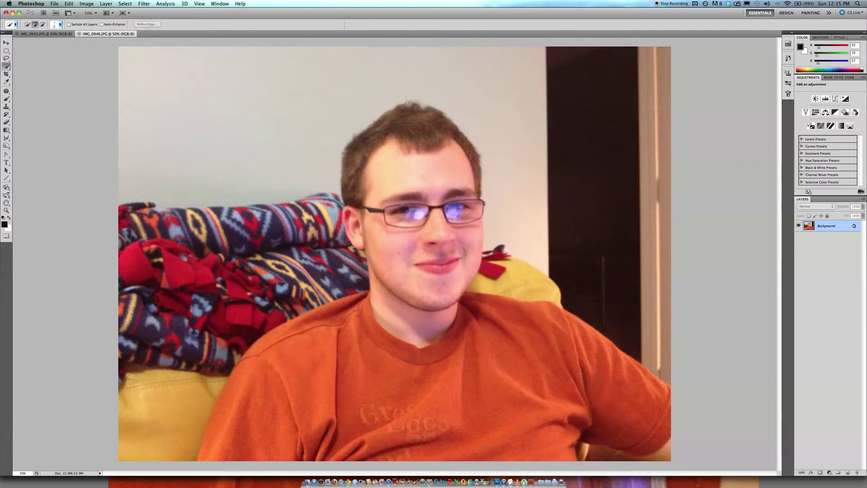
mouse_move(383, 147)
mouse_down()
mouse_move(433, 126)
mouse_move(388, 181)
mouse_move(425, 149)
mouse_move(436, 297)
mouse_up()
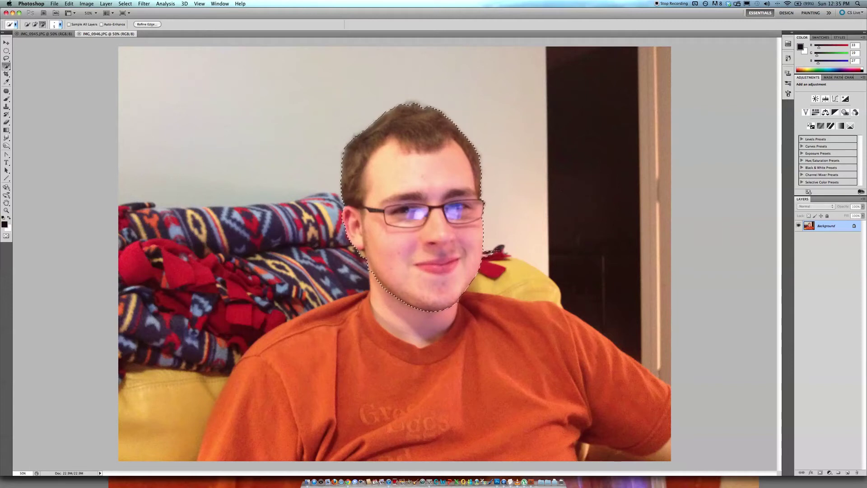
key(alt)
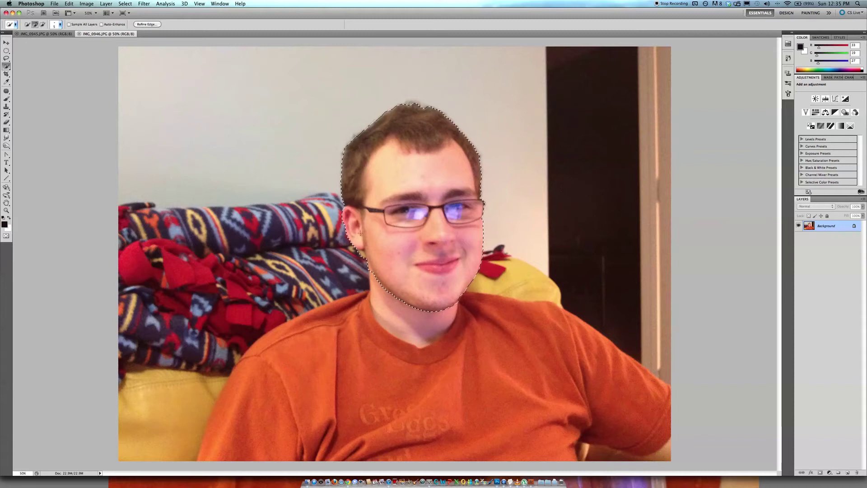
click(54, 34)
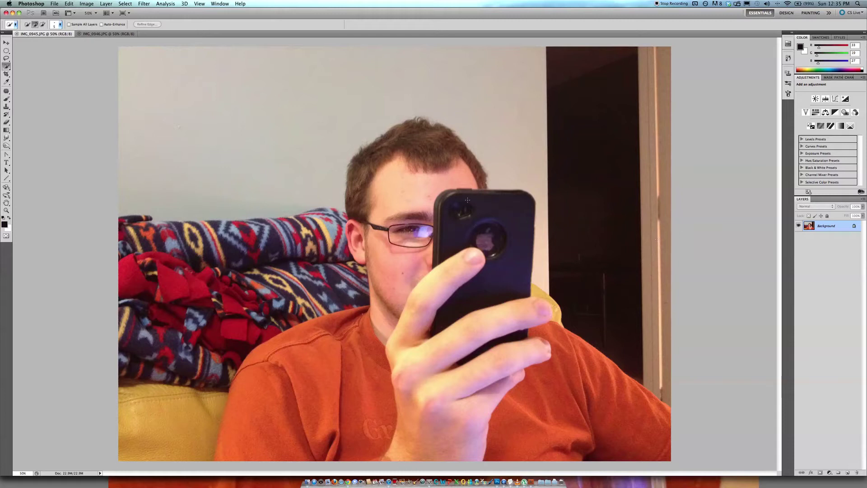
Step: Paste the face as a new layer at 58% opacity and position it over the face
key(super+v)
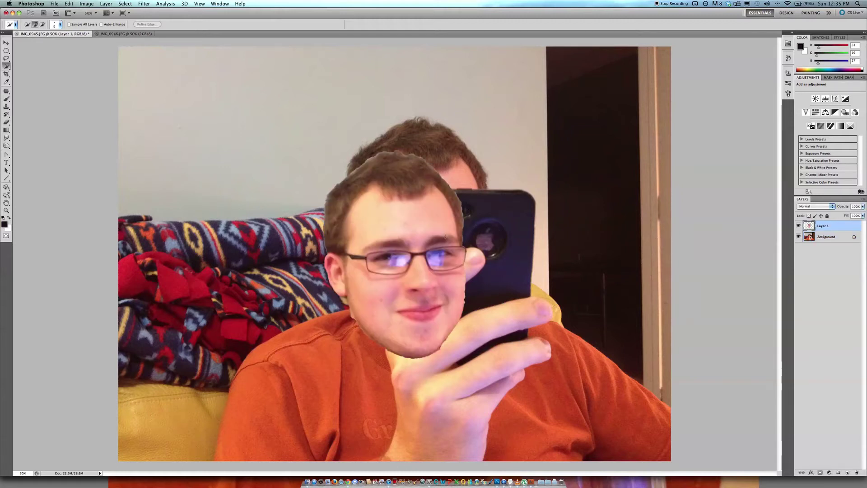
key(v)
drag(429, 233, 447, 216)
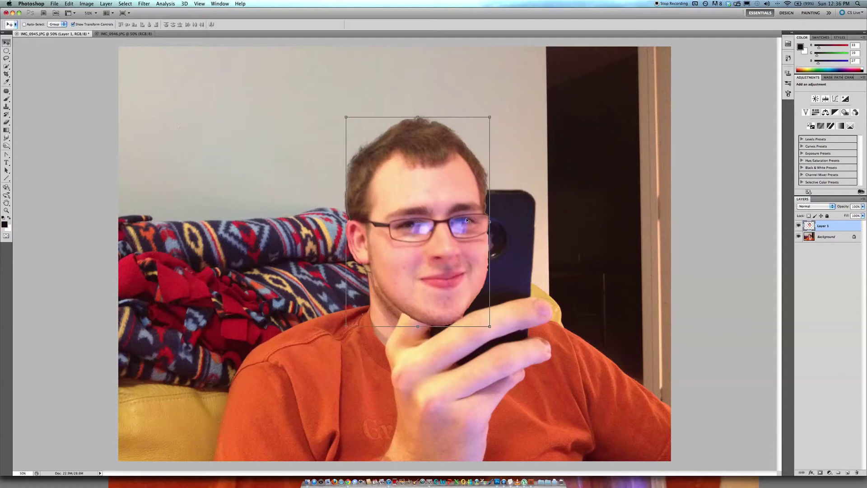
click(863, 206)
drag(860, 213, 846, 212)
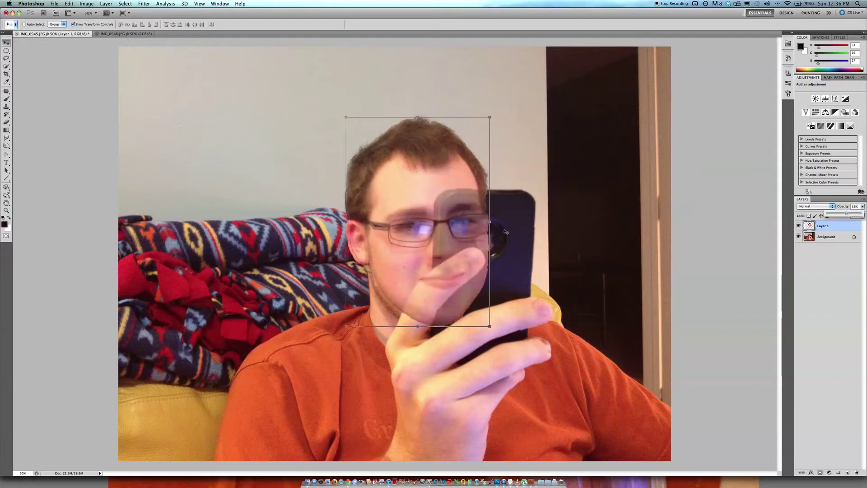
click(506, 232)
drag(454, 237, 451, 241)
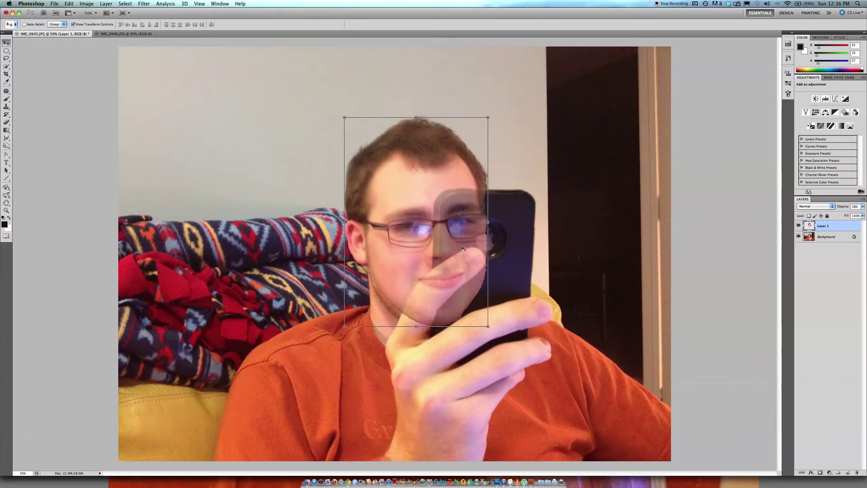
Step: Free-transform the pasted face: enlarge, rotate slightly, nudge down and commit
key(super+t)
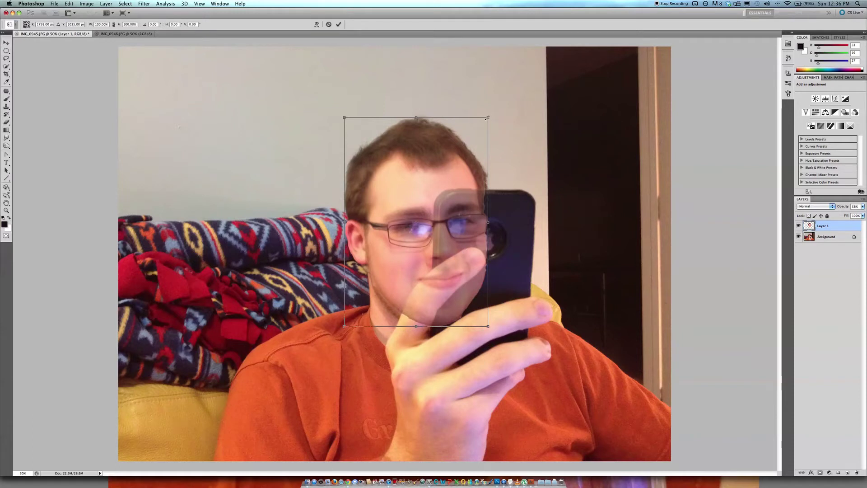
drag(487, 117, 490, 113)
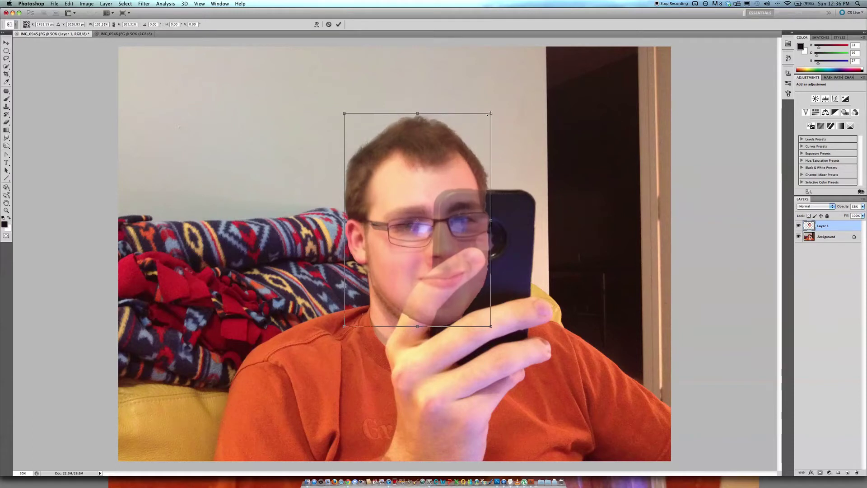
drag(441, 207, 440, 199)
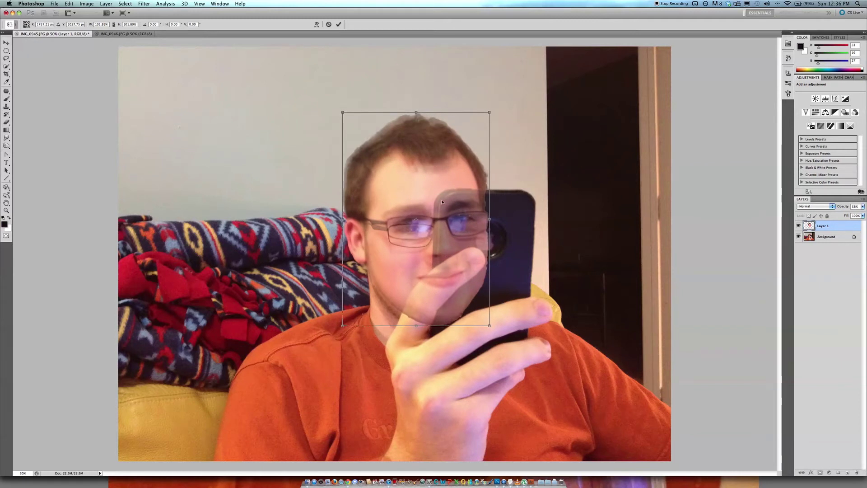
drag(495, 111, 497, 108)
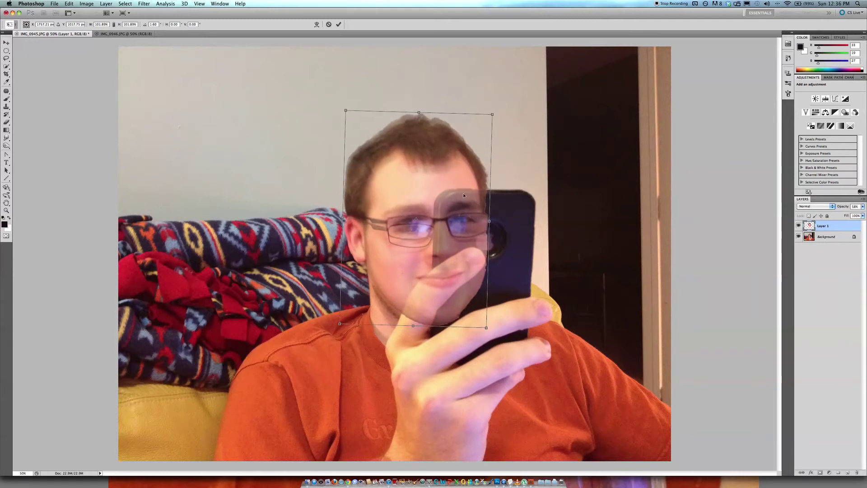
drag(465, 194, 464, 196)
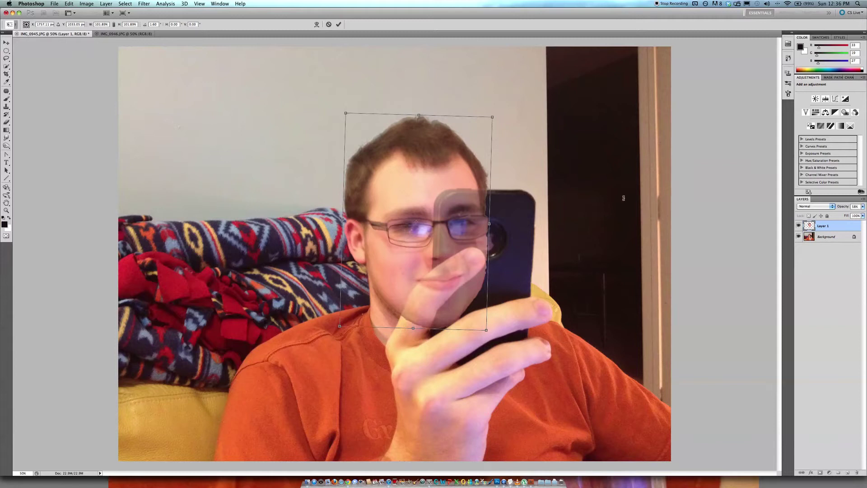
key(Return)
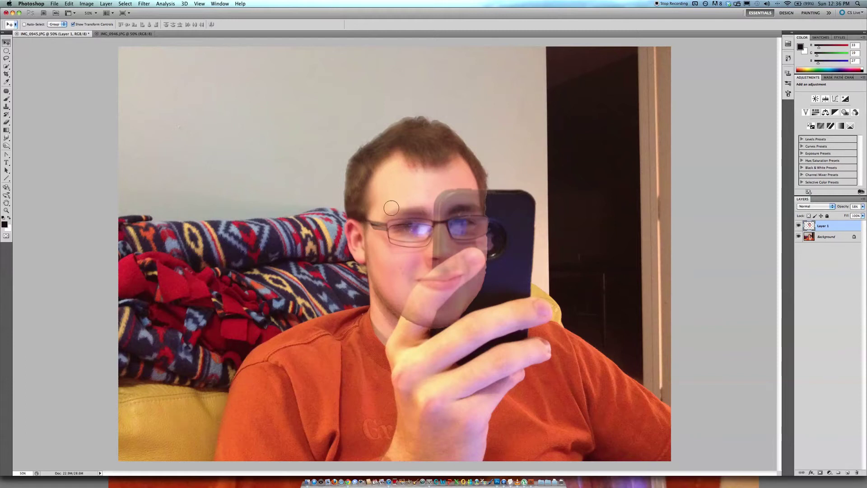
Step: Erase Layer 1's edges along the hairline and near the left eye
mouse_move(428, 145)
mouse_down()
mouse_move(420, 131)
mouse_move(379, 149)
mouse_move(355, 176)
mouse_move(349, 220)
mouse_move(388, 158)
mouse_move(429, 149)
mouse_move(475, 114)
mouse_move(454, 153)
mouse_move(480, 177)
mouse_up()
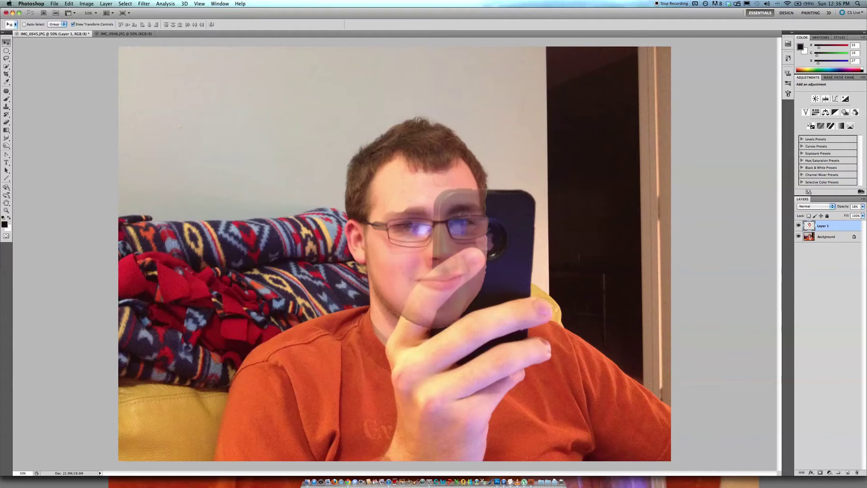
mouse_move(439, 183)
mouse_down()
mouse_move(399, 239)
mouse_move(384, 222)
mouse_move(361, 235)
mouse_move(360, 285)
mouse_up()
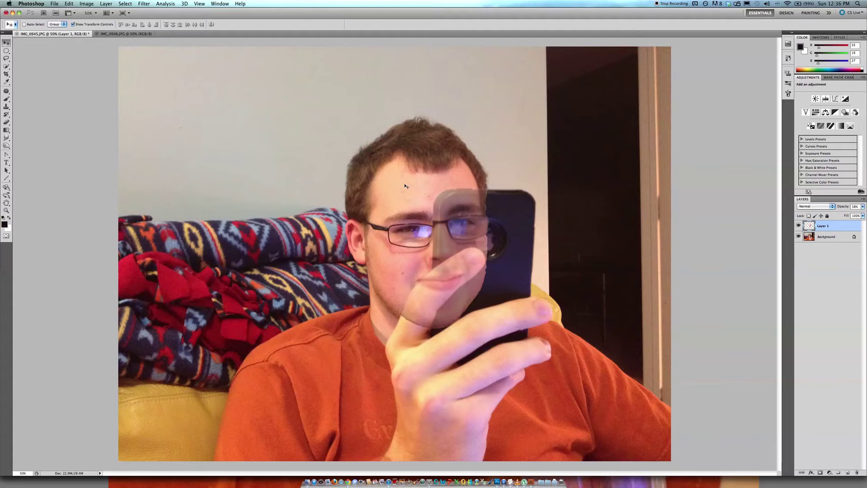
Step: Raise Layer 1's opacity to 100% and deselect the layer
click(862, 206)
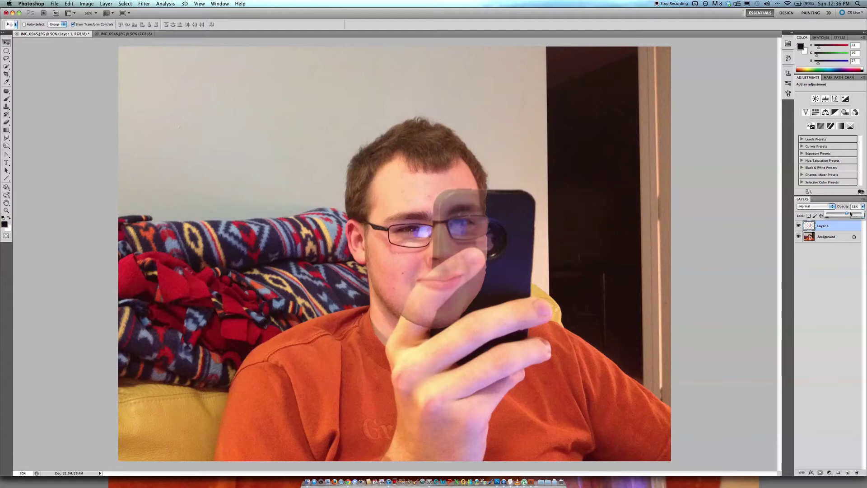
drag(849, 214, 860, 214)
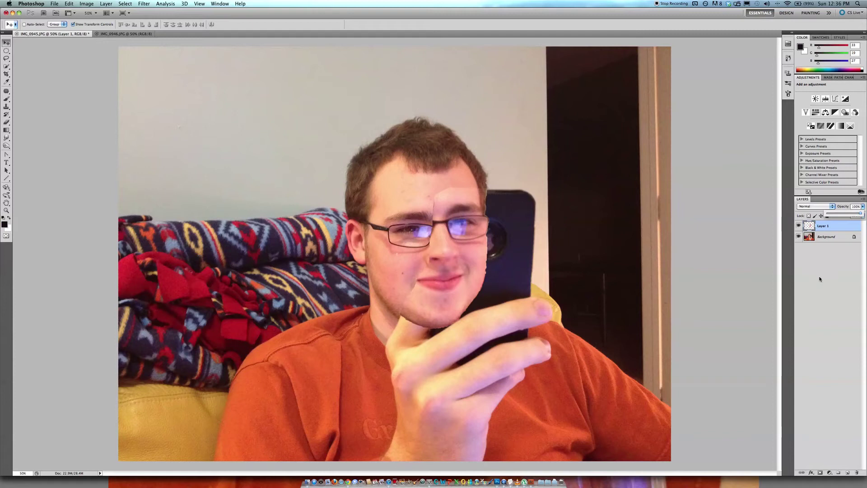
click(820, 278)
click(821, 274)
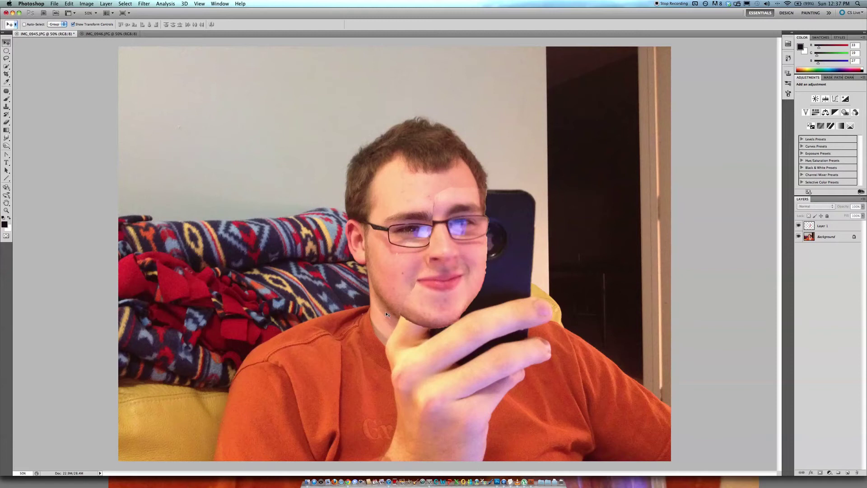
Step: Merge Layer 1, the pasted face, down into the background
click(831, 225)
right_click(830, 225)
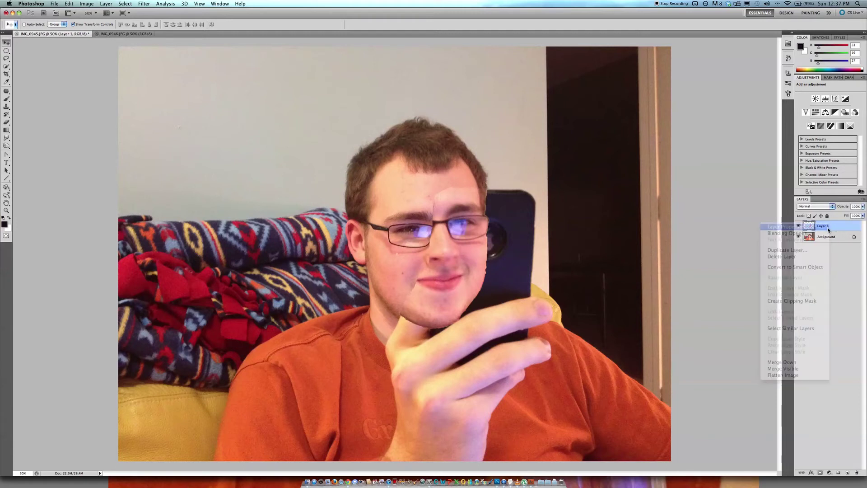
click(799, 231)
click(284, 148)
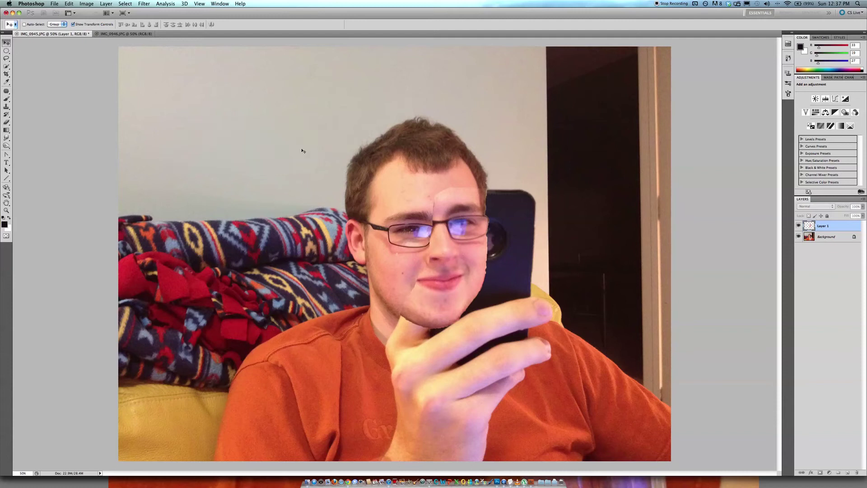
right_click(819, 226)
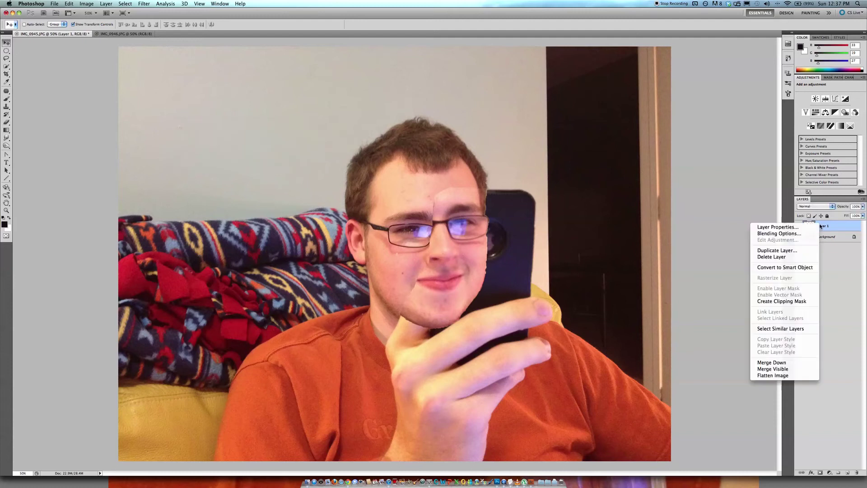
click(784, 362)
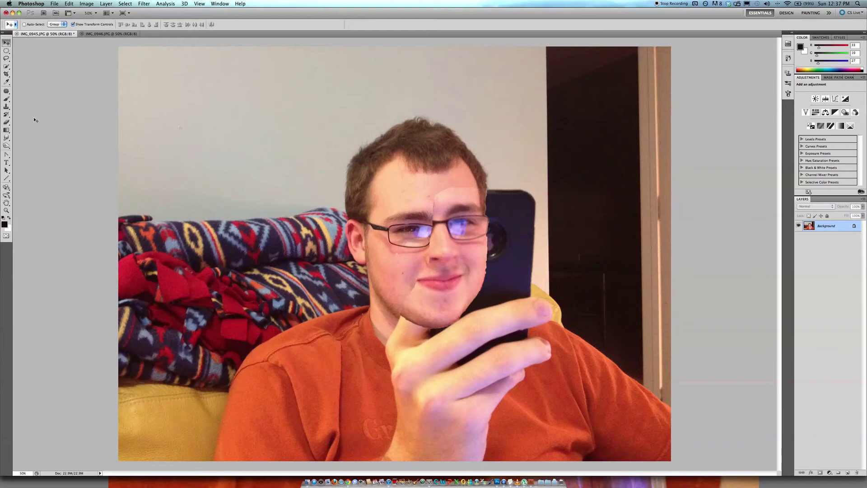
Step: Patch the phone area beside the face with nearby wall texture using the Patch Tool
click(8, 92)
click(32, 103)
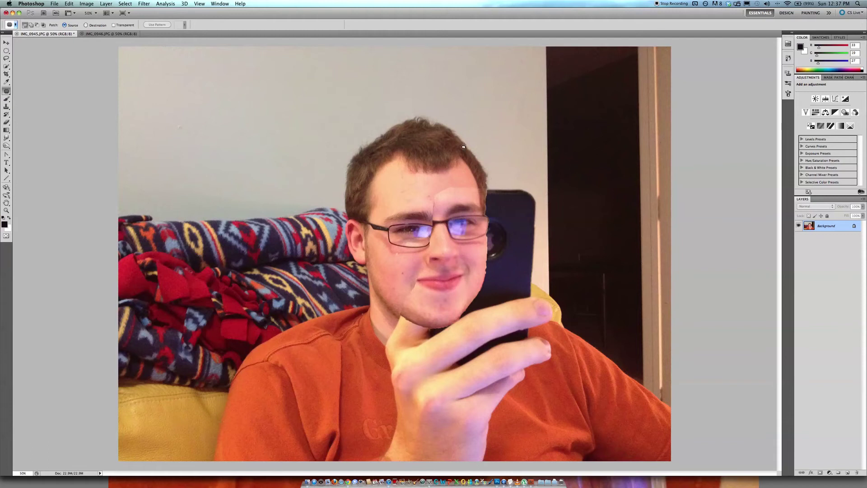
mouse_move(489, 184)
mouse_down()
mouse_move(488, 262)
mouse_move(472, 302)
mouse_move(520, 287)
mouse_move(538, 264)
mouse_move(536, 193)
mouse_move(496, 185)
mouse_up()
drag(515, 237, 521, 102)
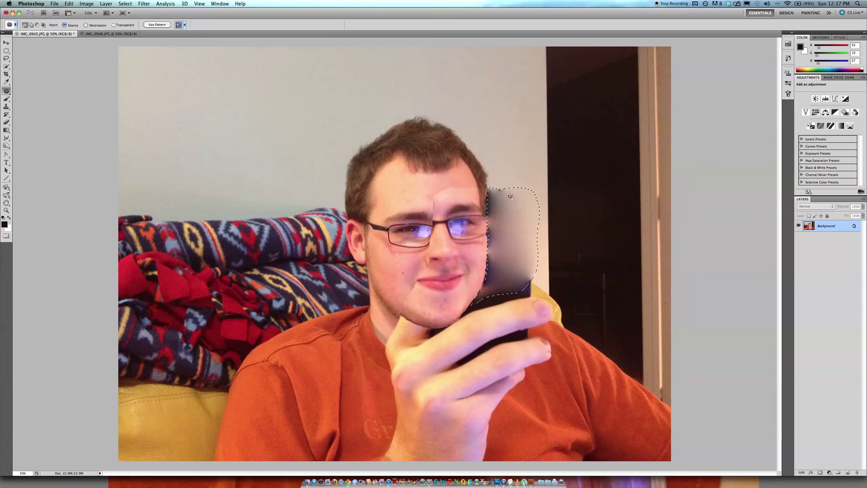
Step: Clear the selection and pick the Smudge Tool for the patched area
key(super+d)
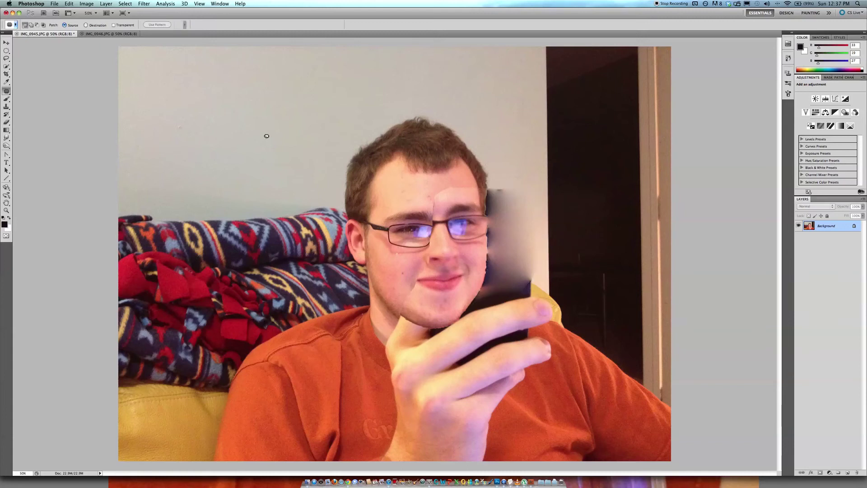
click(7, 138)
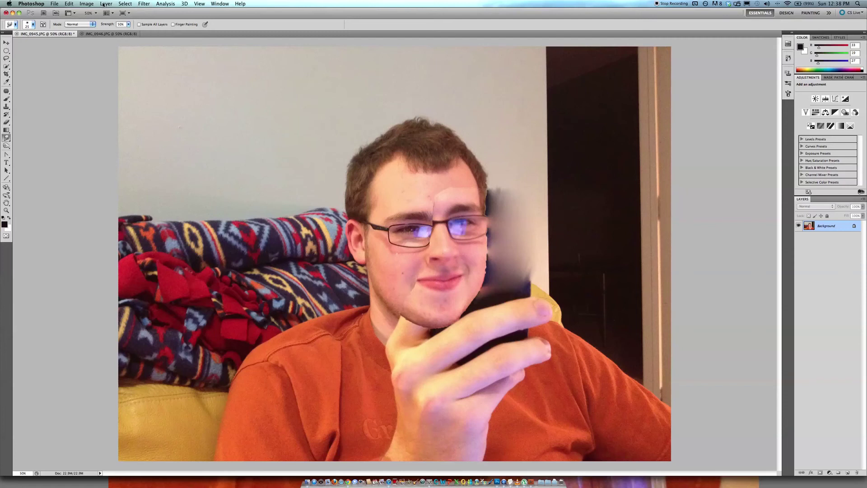
Step: Apply a steep two-point Curves adjustment that strongly brightens the whole photo
click(87, 4)
mouse_move(98, 25)
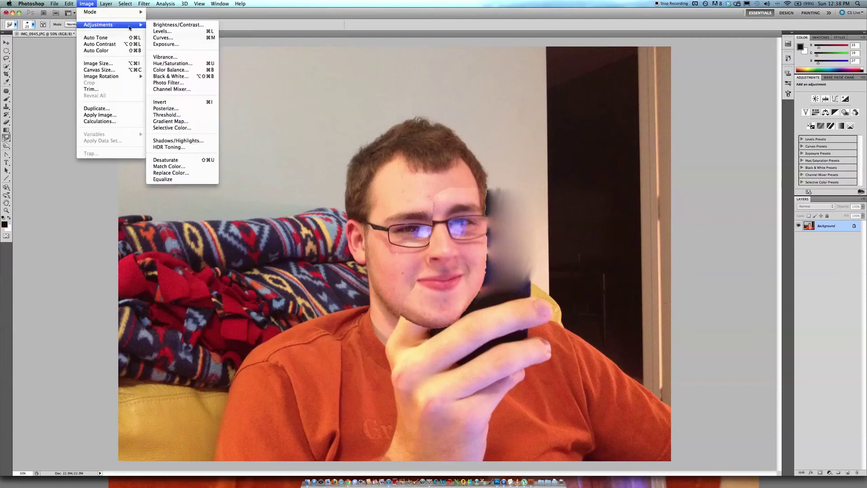
click(172, 37)
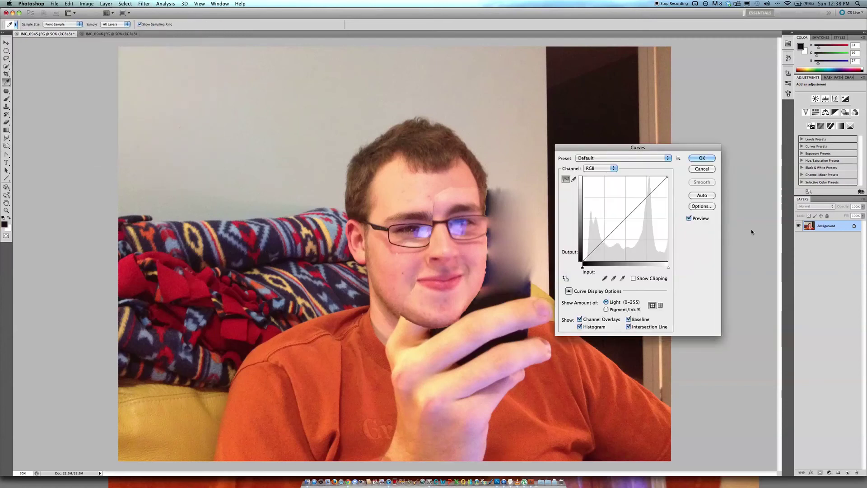
drag(632, 219, 607, 244)
click(616, 206)
drag(616, 206, 621, 193)
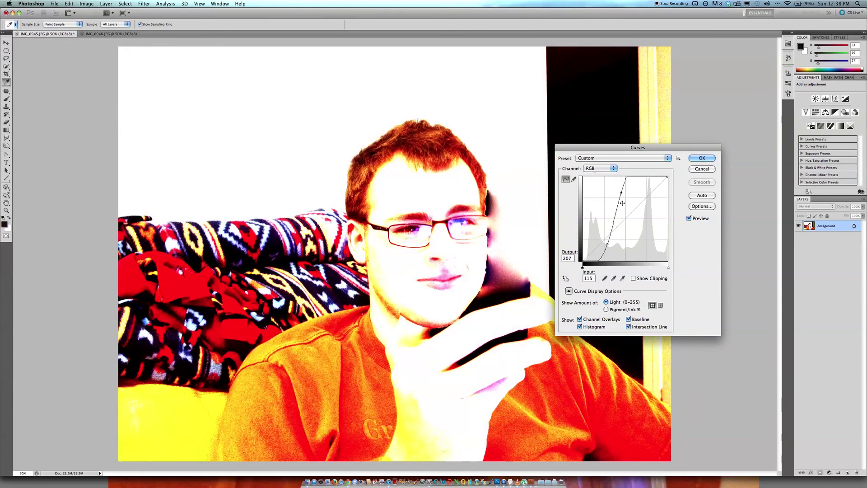
click(705, 158)
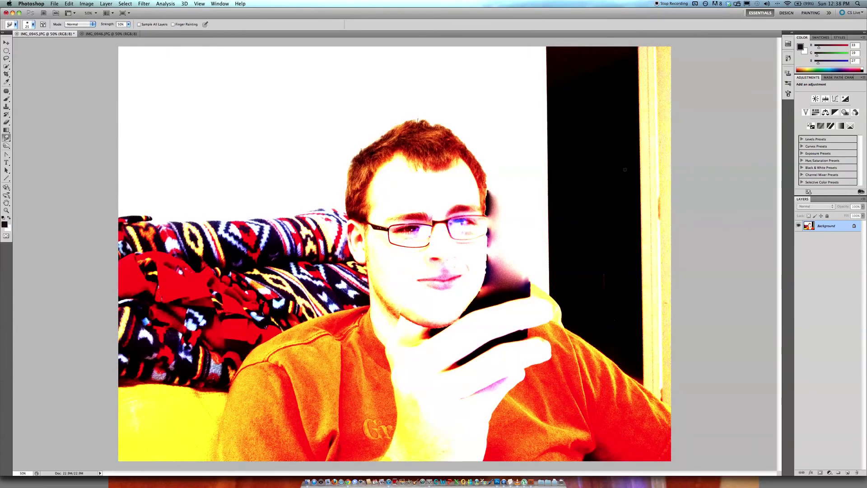